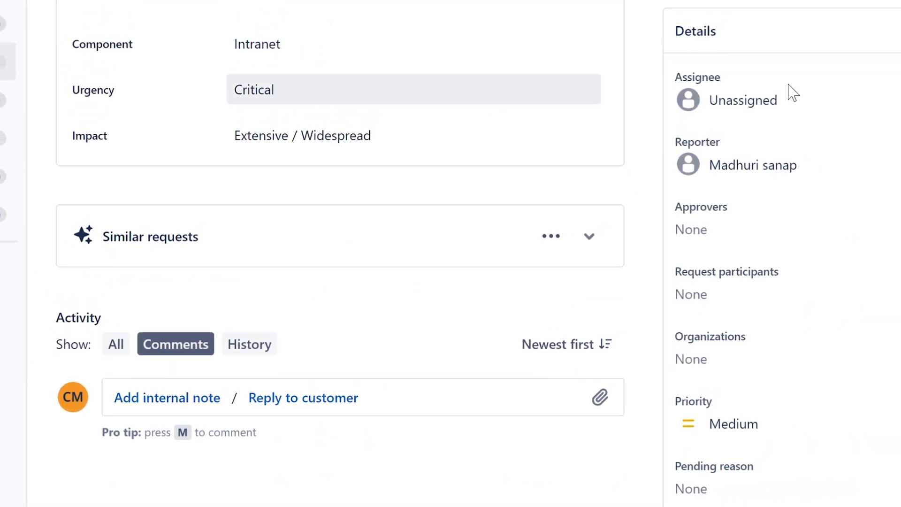
Step: Assign the unassigned Verient playbook request to the agent
click(775, 100)
click(742, 149)
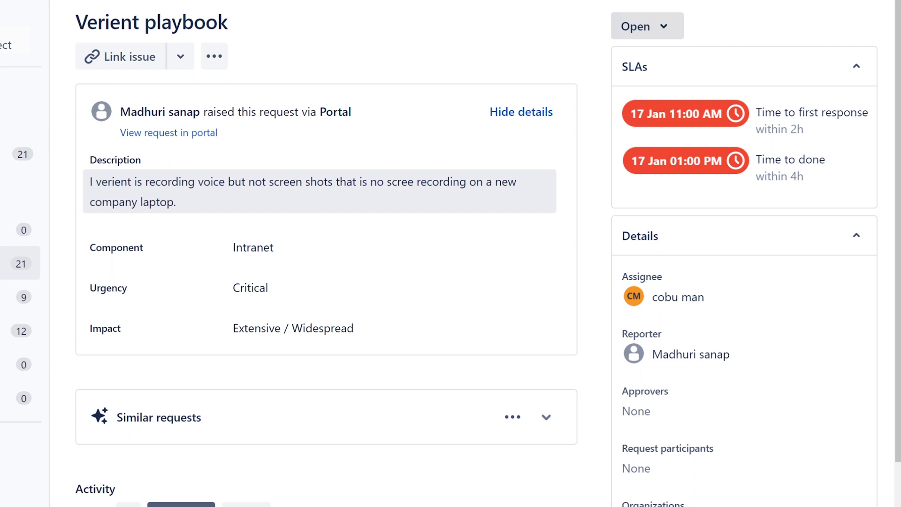
Step: Correct the request title from 'Verient playbook' to 'Verint Playback' and start editing the description
click(242, 24)
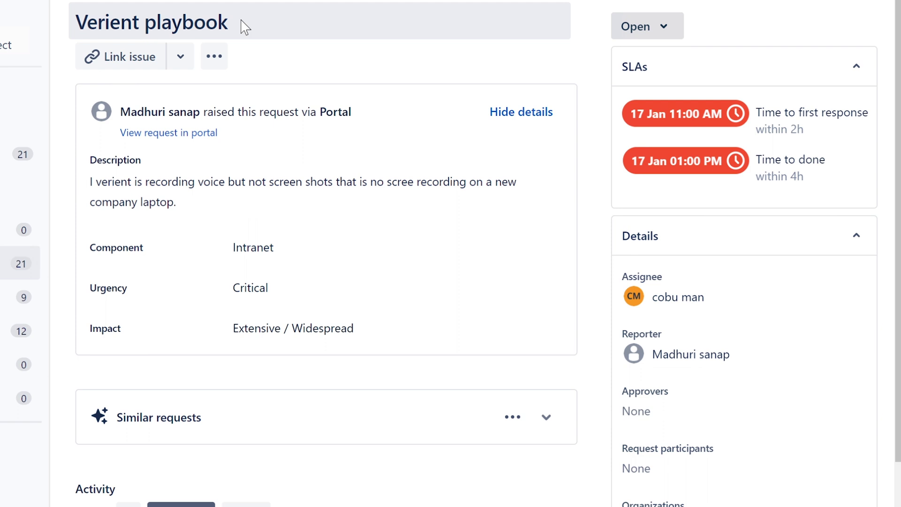
drag(241, 24, 76, 22)
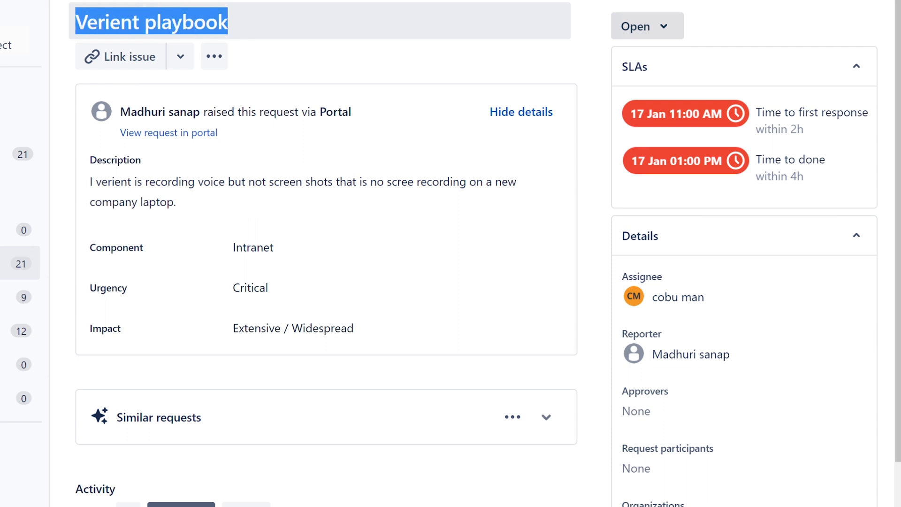
click(76, 22)
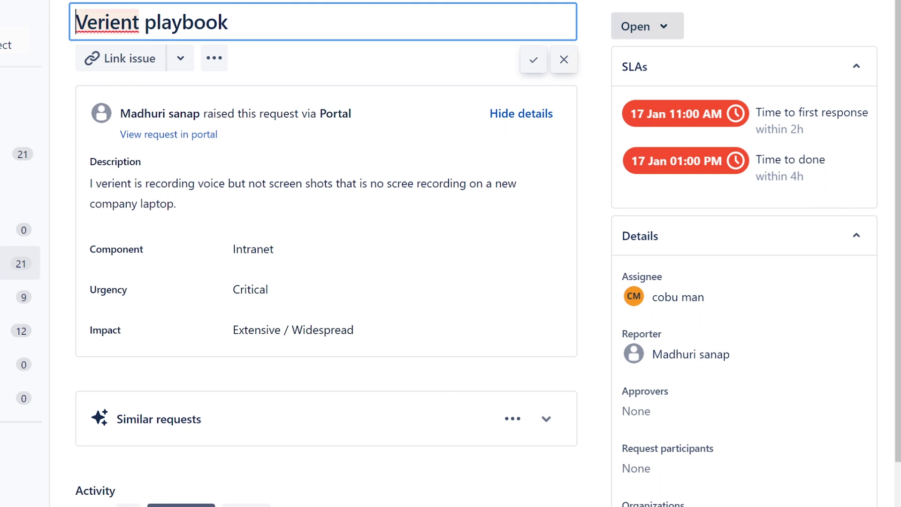
click(120, 22)
key(BackSpace)
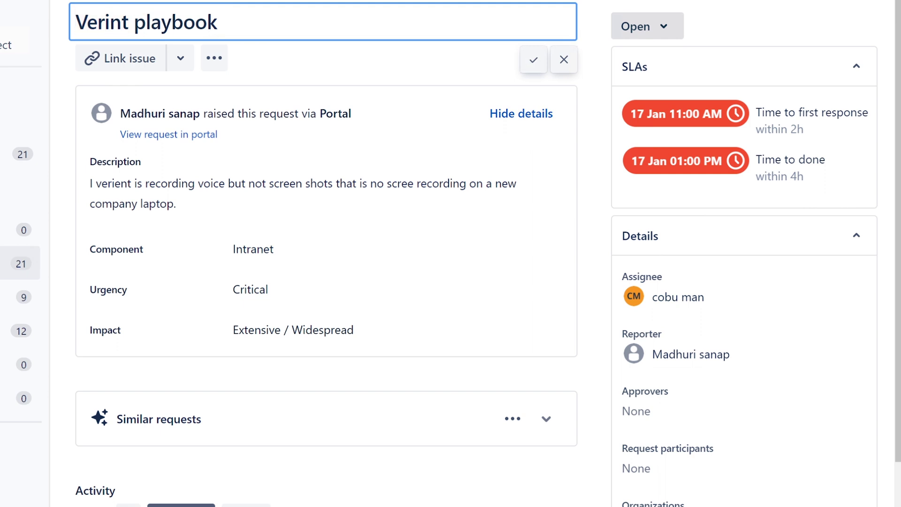
key(End)
key(shift+Left)
key(shift+Left)
key(shift+Left)
key(shift+Left)
key(shift+Left)
key(shift+Left)
key(shift+Left)
key(shift+Left)
key(shift+Left)
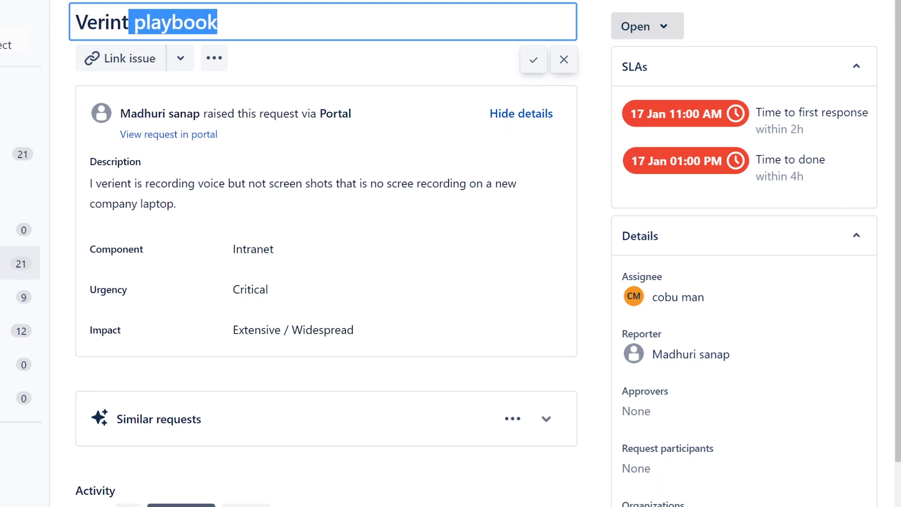
key(shift+Right)
text(Pl)
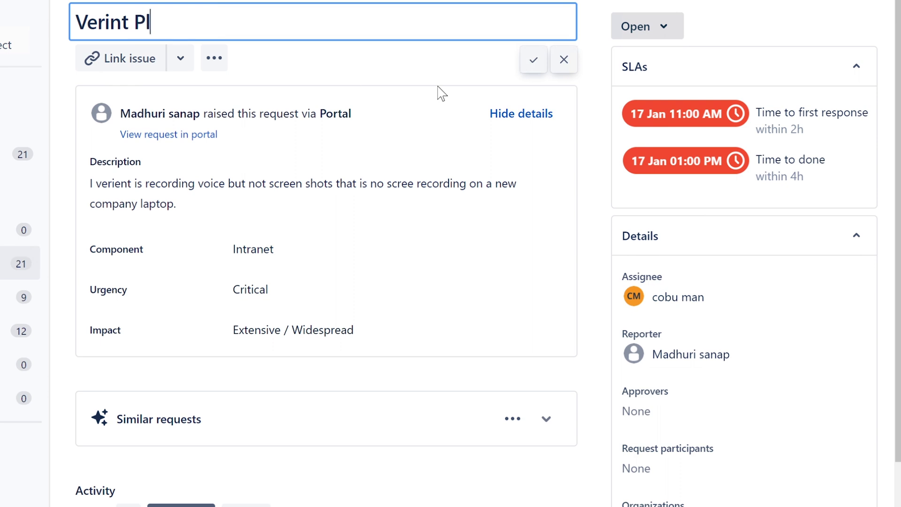
text(ayback)
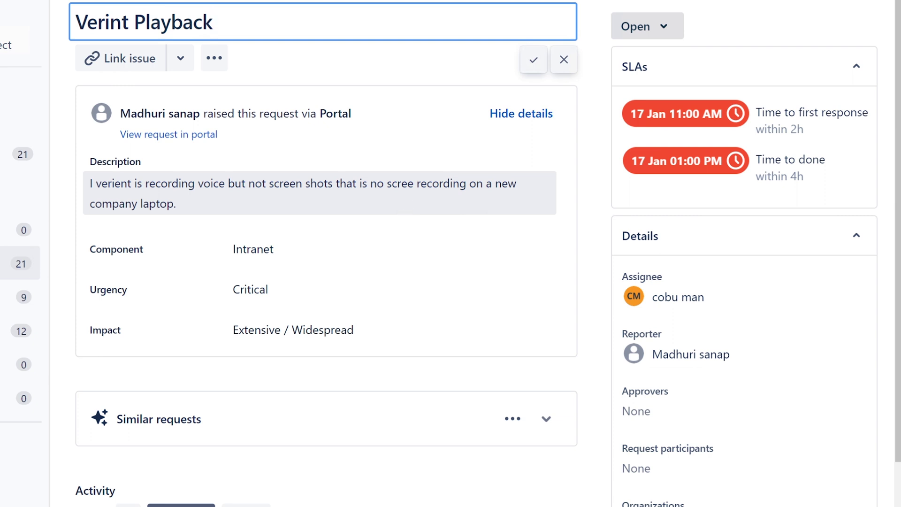
click(409, 191)
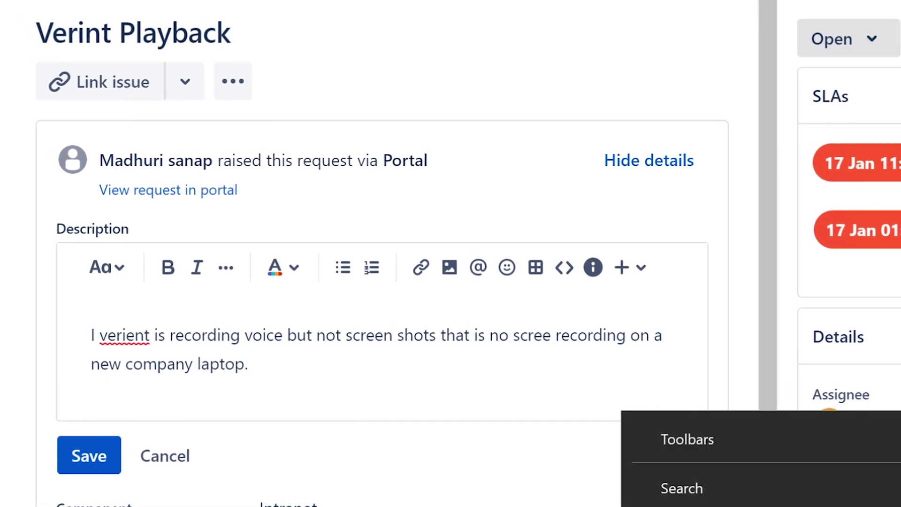
key(ctrl+shift+Escape)
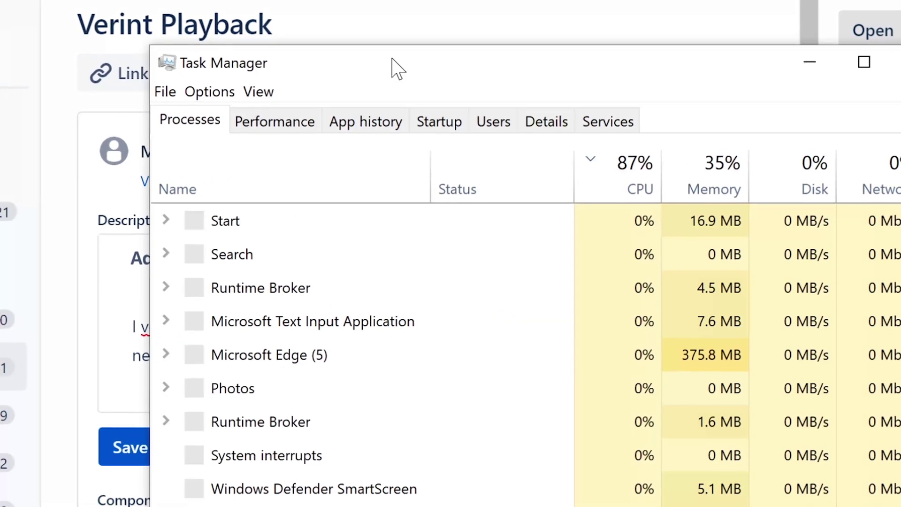
drag(438, 75, 281, 0)
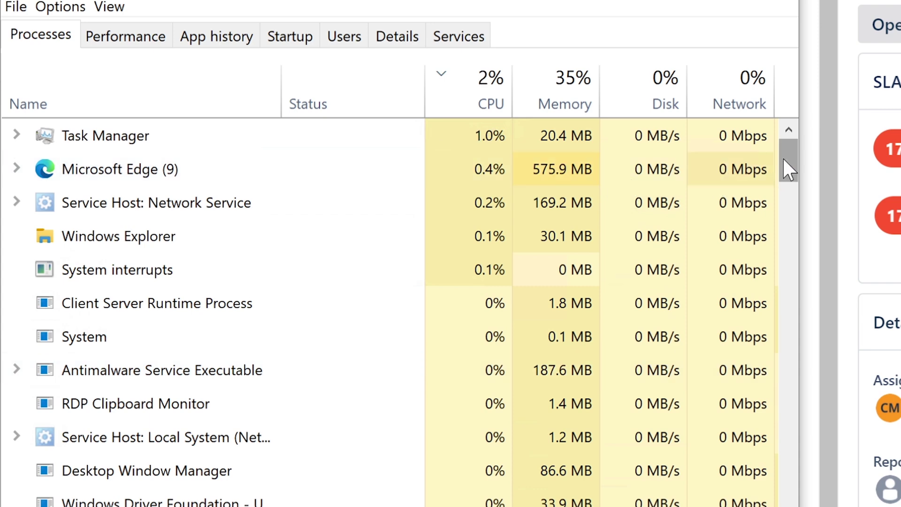
drag(782, 157, 782, 229)
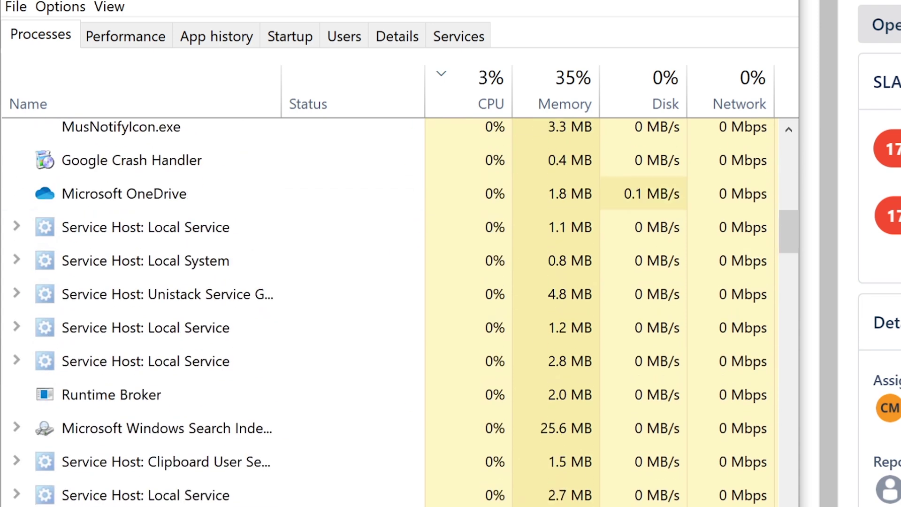
click(647, 2)
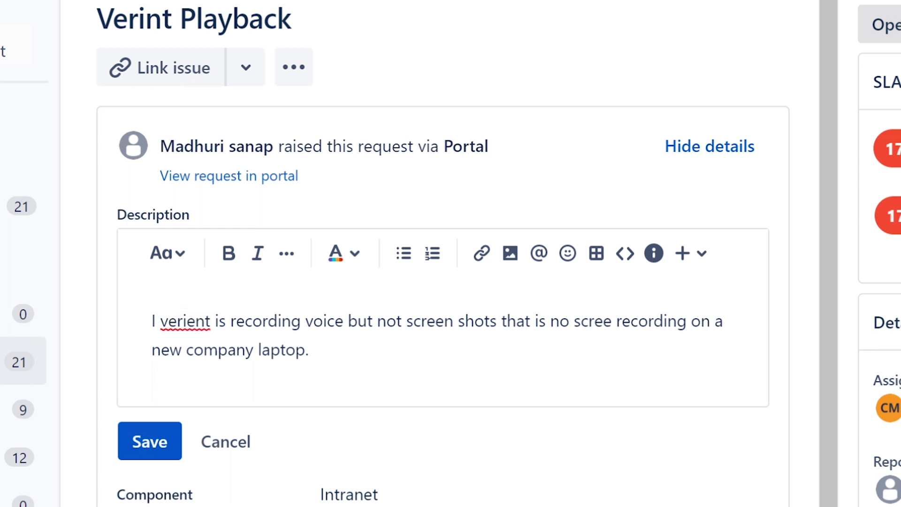
drag(219, 321, 309, 350)
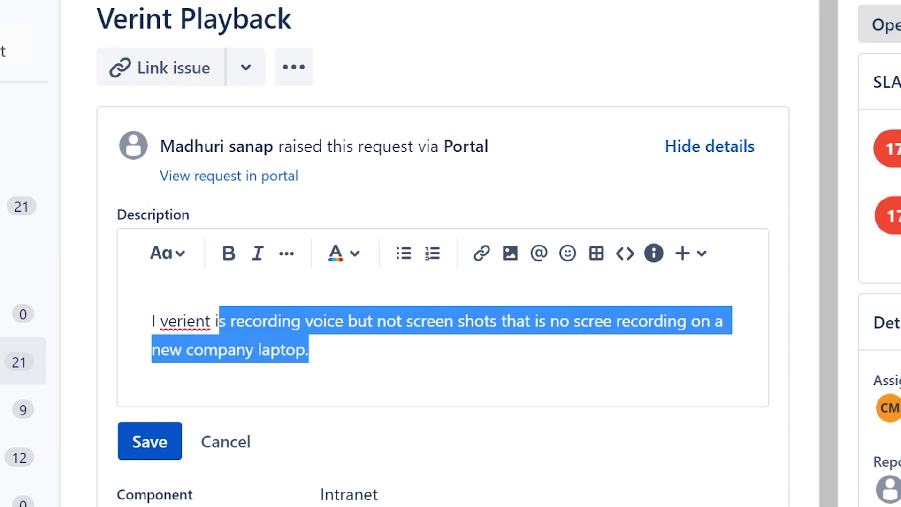
click(308, 350)
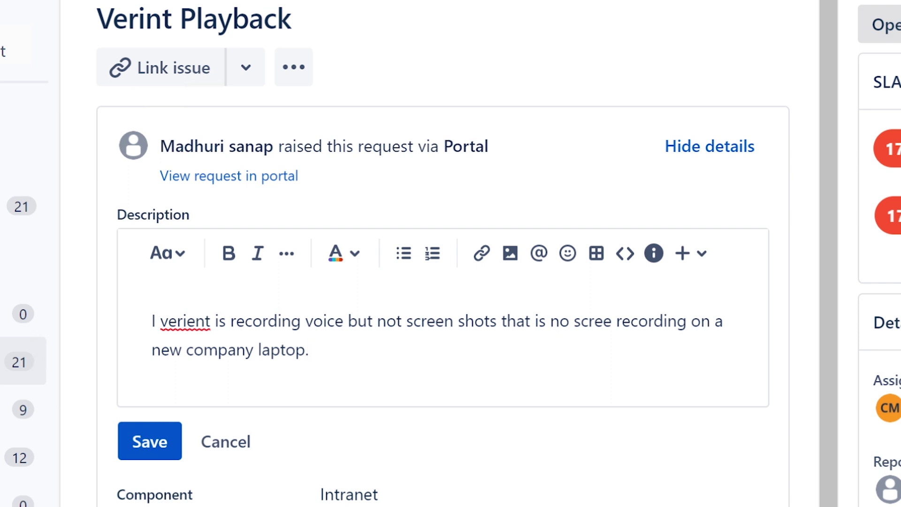
click(413, 321)
click(309, 350)
Step: Find Add or remove programs by searching 'add', then scroll through the installed programs
key(super)
text(add)
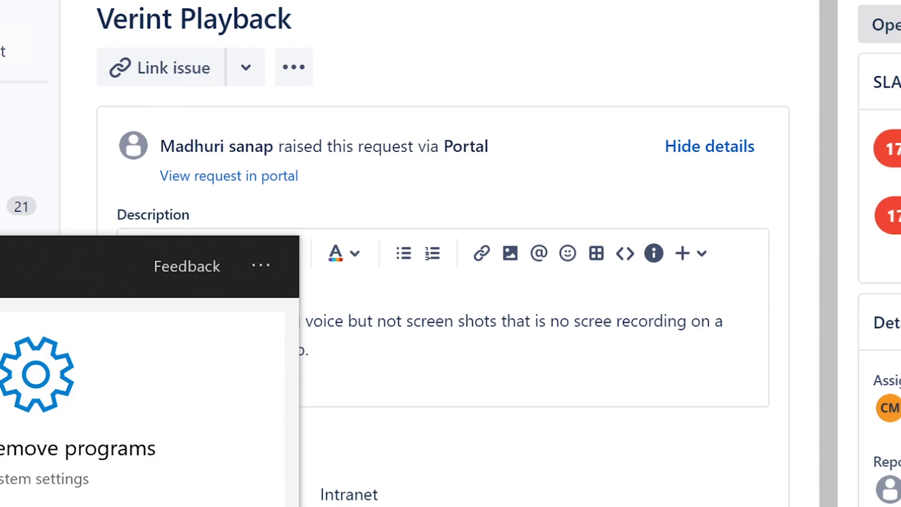
key(Return)
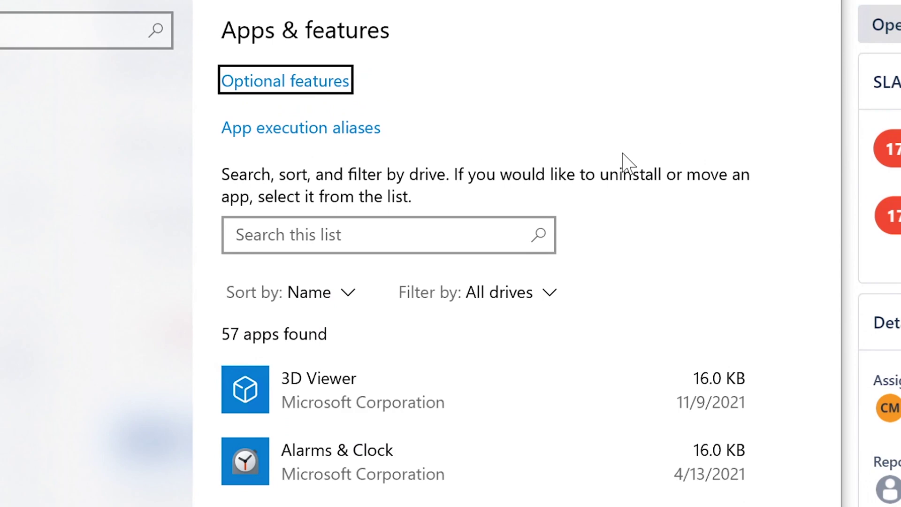
drag(838, 60, 829, 83)
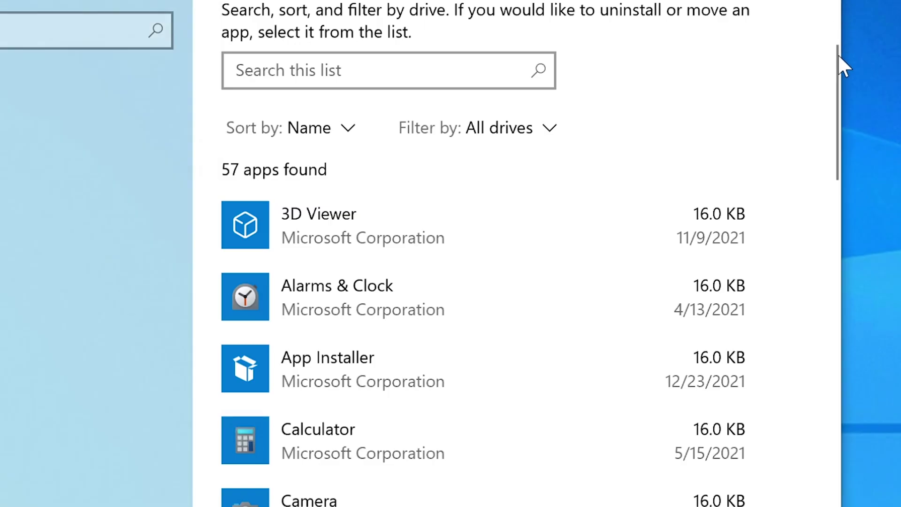
drag(830, 74, 810, 171)
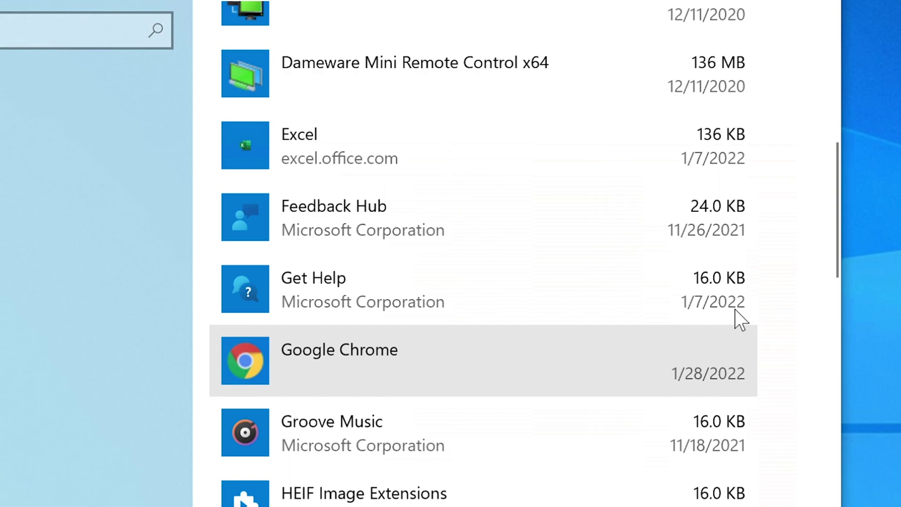
drag(838, 209, 724, 241)
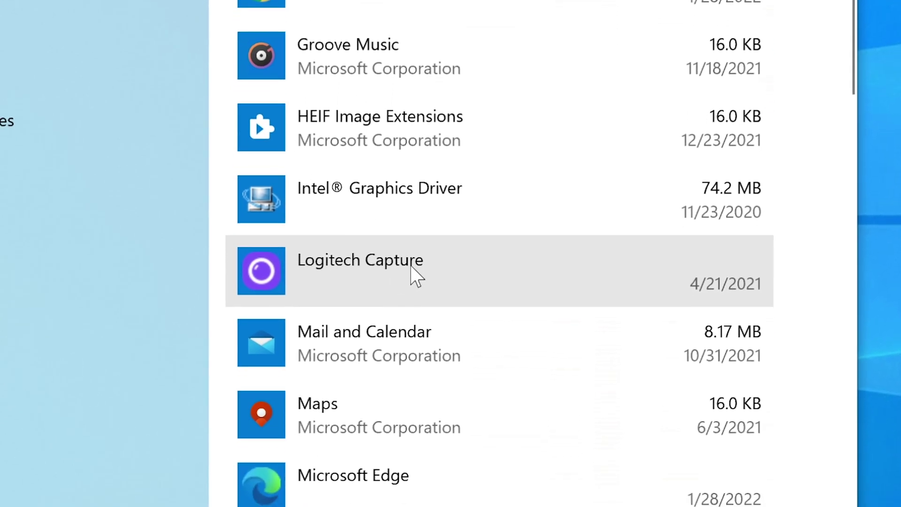
Step: Select Logitech Capture to reveal its Modify and Uninstall options
click(403, 277)
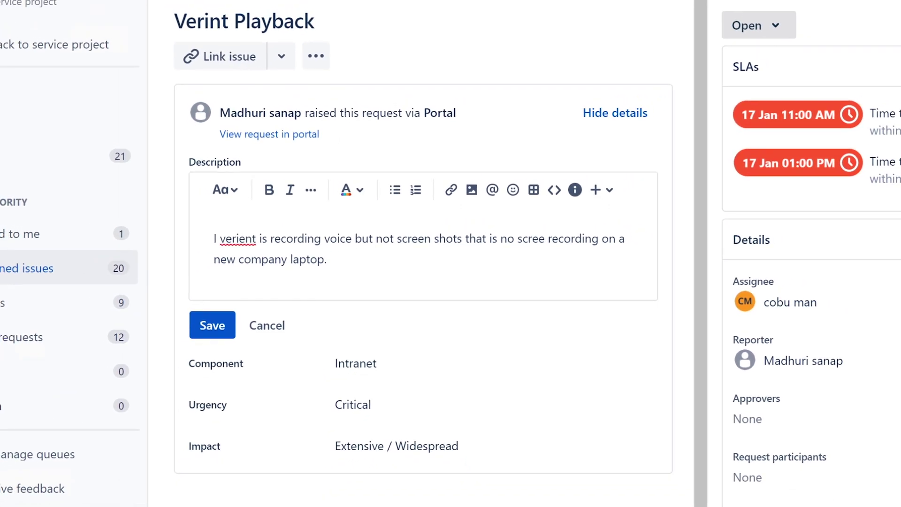
Step: Discard the description edit and begin a customer reply advising to uninstall any Verint software on the computer
click(285, 333)
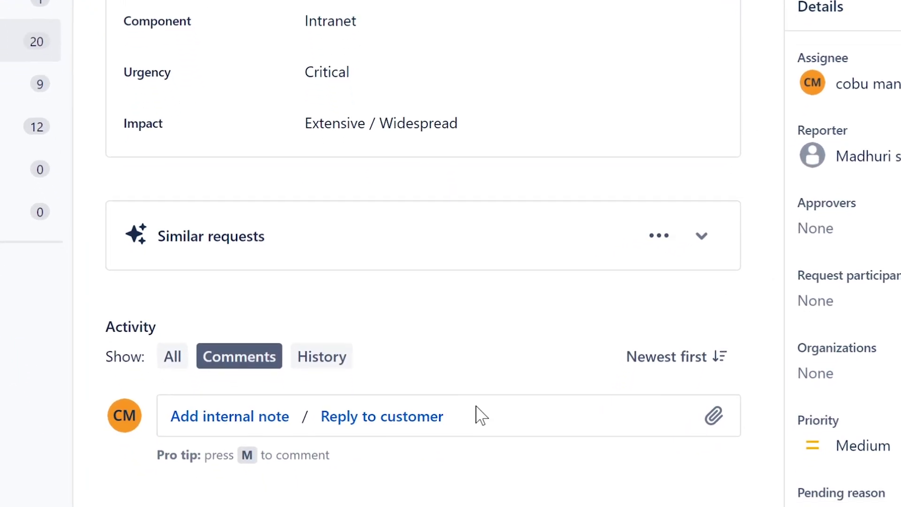
click(419, 416)
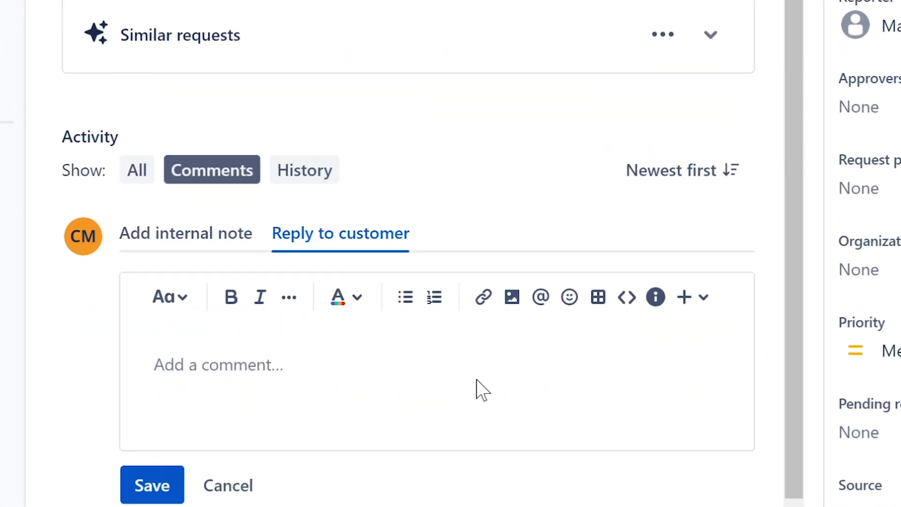
text(Please)
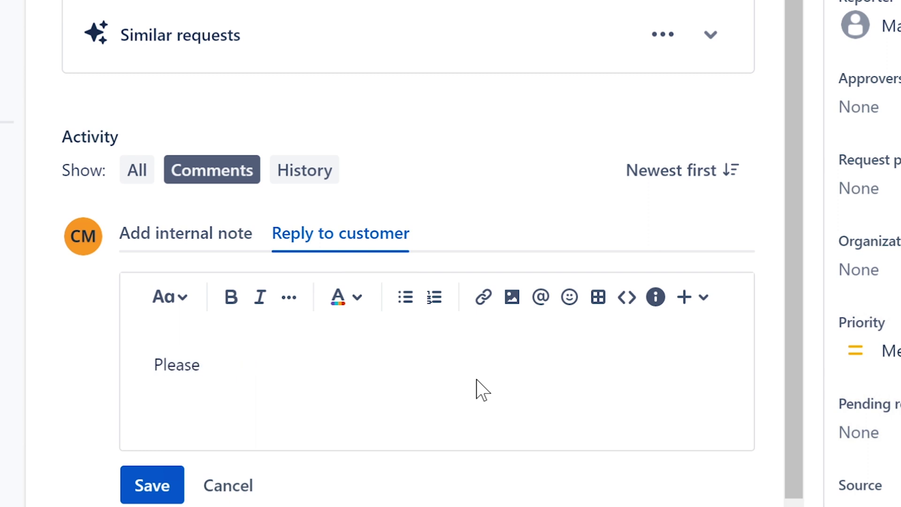
key(BackSpace)
key(BackSpace)
key(BackSpace)
key(BackSpace)
key(BackSpace)
key(BackSpace)
key(BackSpace)
text(Hello, pea)
key(BackSpace)
key(BackSpace)
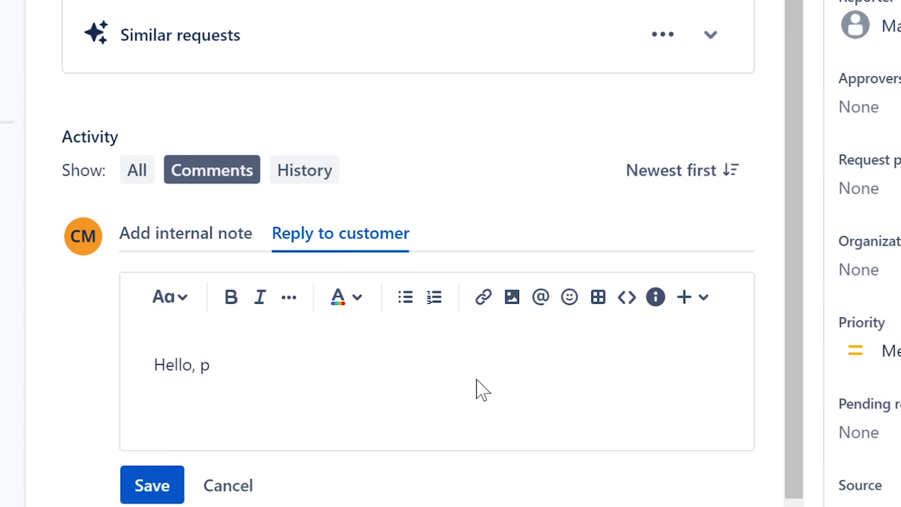
text(lea)
key(BackSpace)
key(BackSpace)
key(BackSpace)
key(BackSpace)
text(you can)
key(BackSpace)
key(BackSpace)
key(BackSpace)
key(BackSpace)
key(BackSpace)
key(BackSpace)
key(BackSpace)
key(BackSpace)
key(BackSpace)
text(I would uninstall )
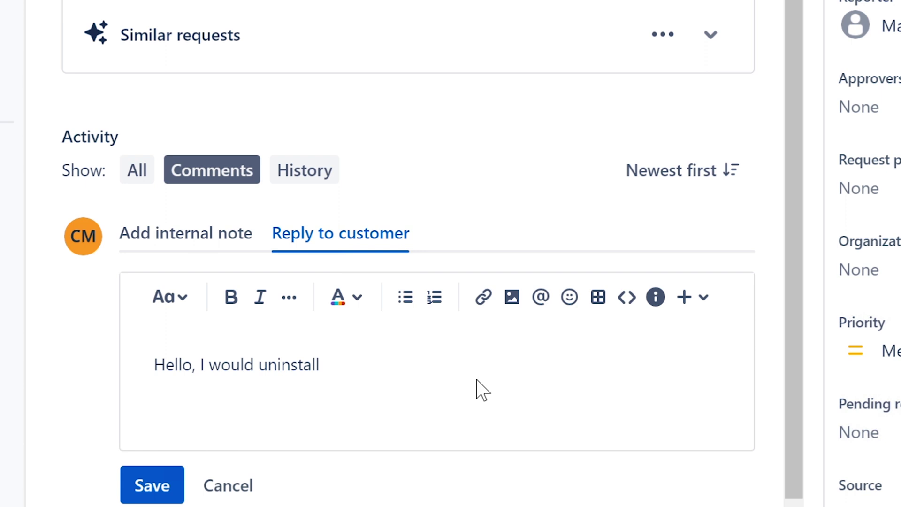
text(any Verint software )
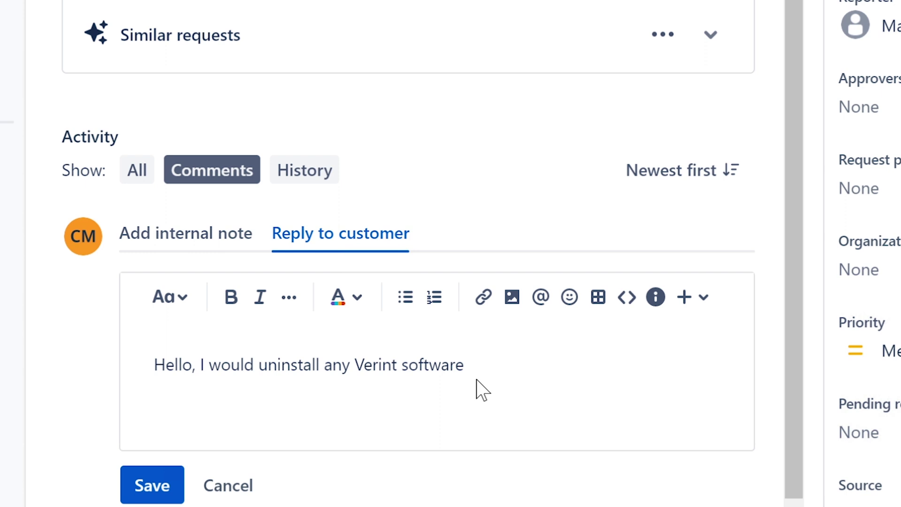
text(that is on the comp)
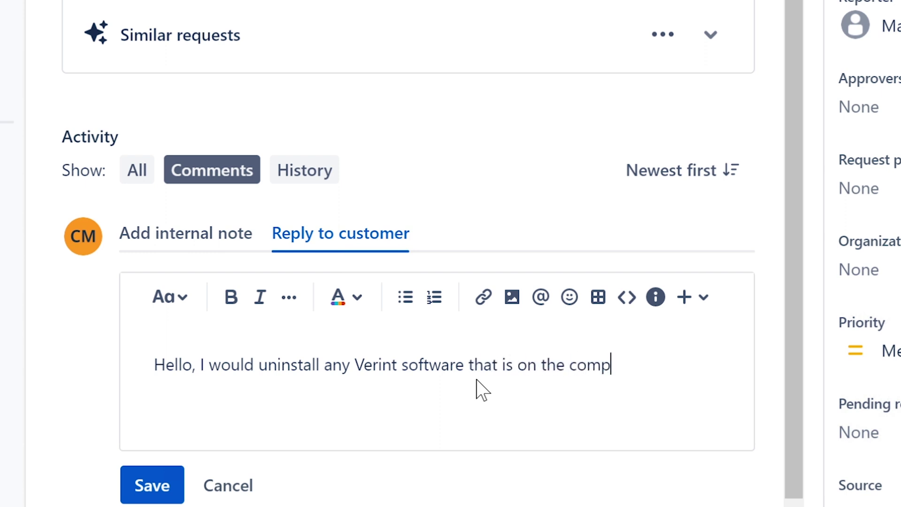
text(uter and t)
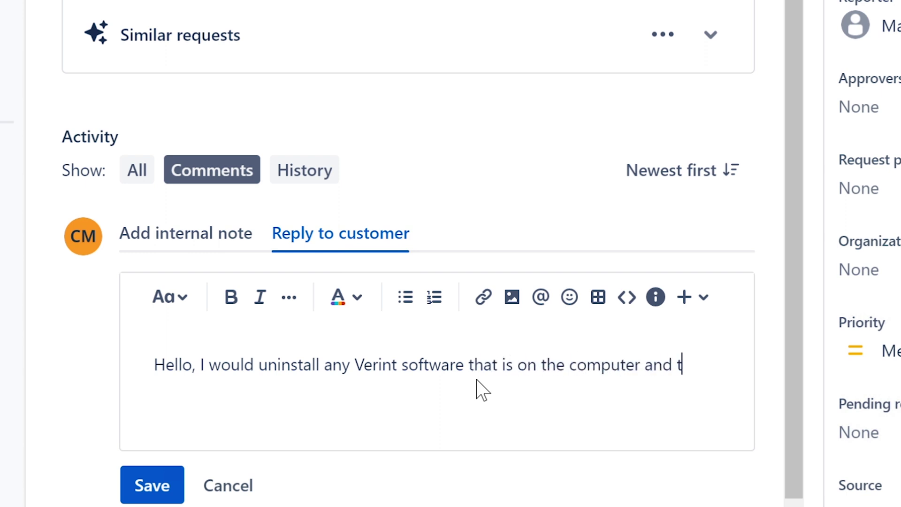
text(hen amke)
Step: Add reinstalling the correct version and rebooting the computer afterwards, then sign with the agent's name
key(BackSpace)
key(BackSpace)
key(BackSpace)
key(BackSpace)
text(ma)
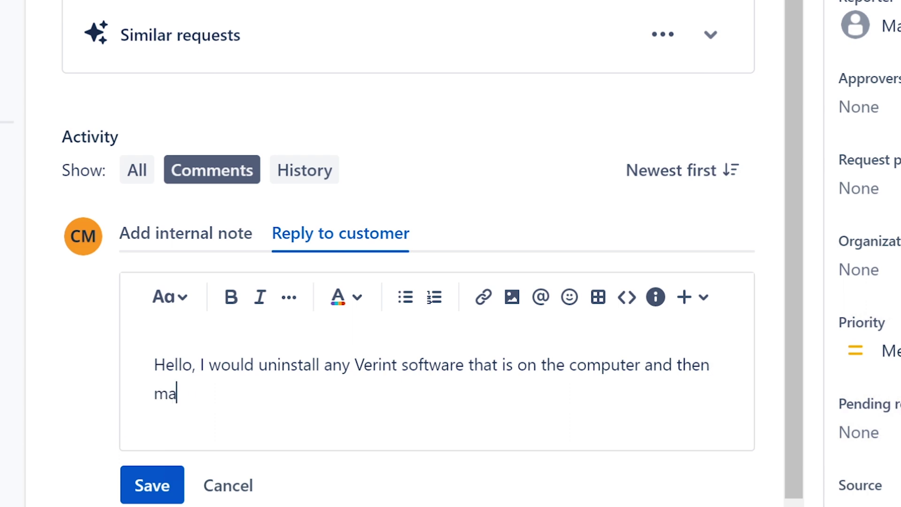
text(ke sure )
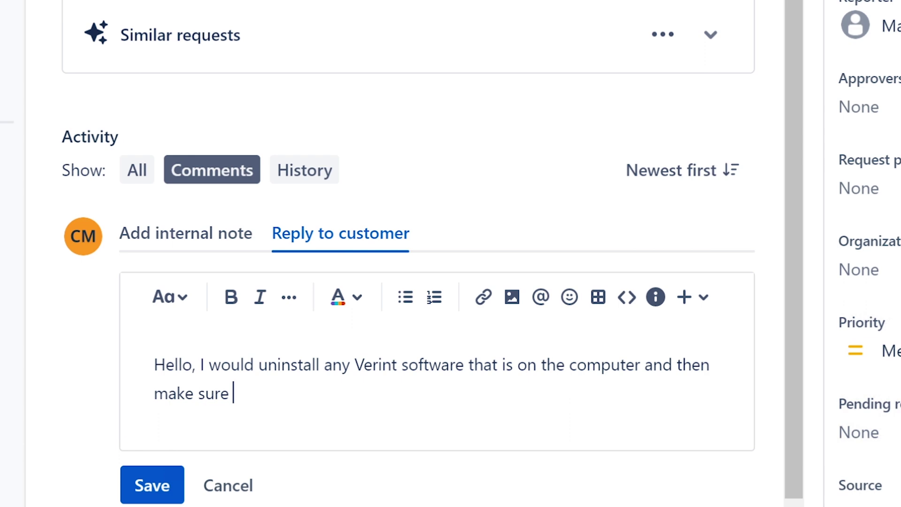
text(that )
text(it )
text('s rein)
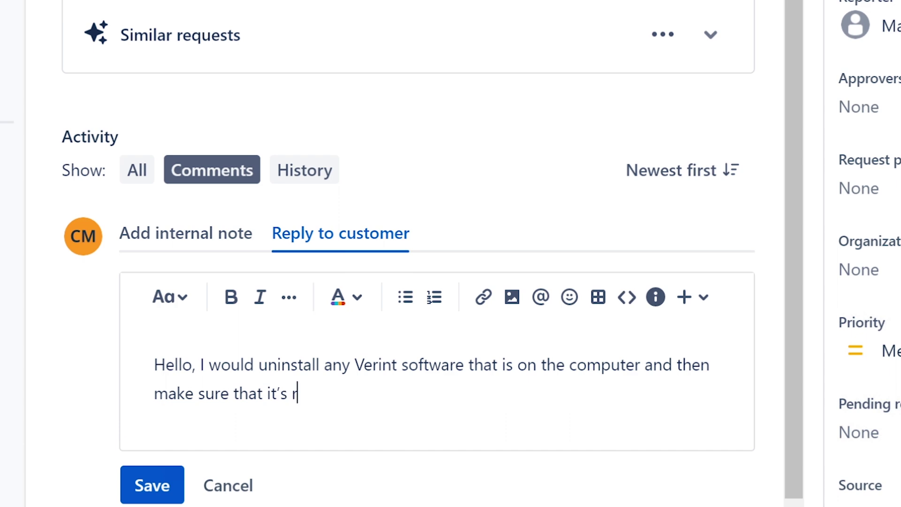
text(stalle)
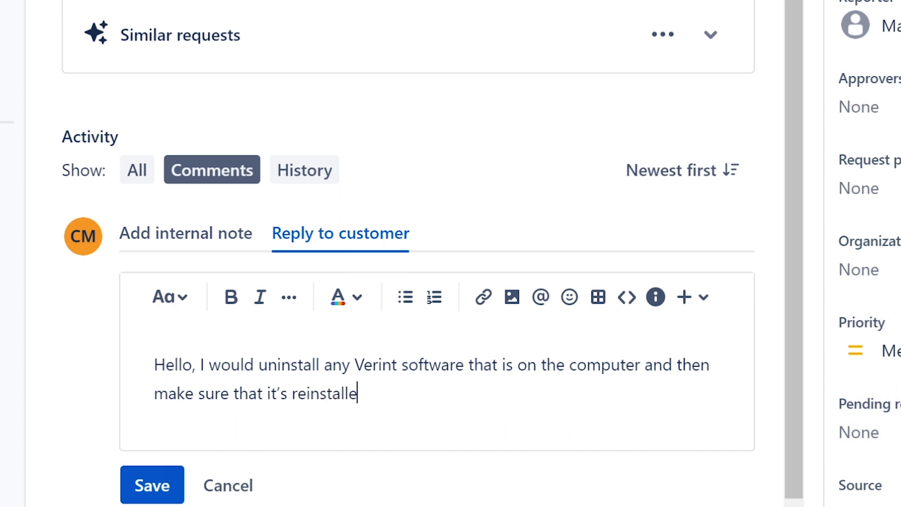
text(d with )
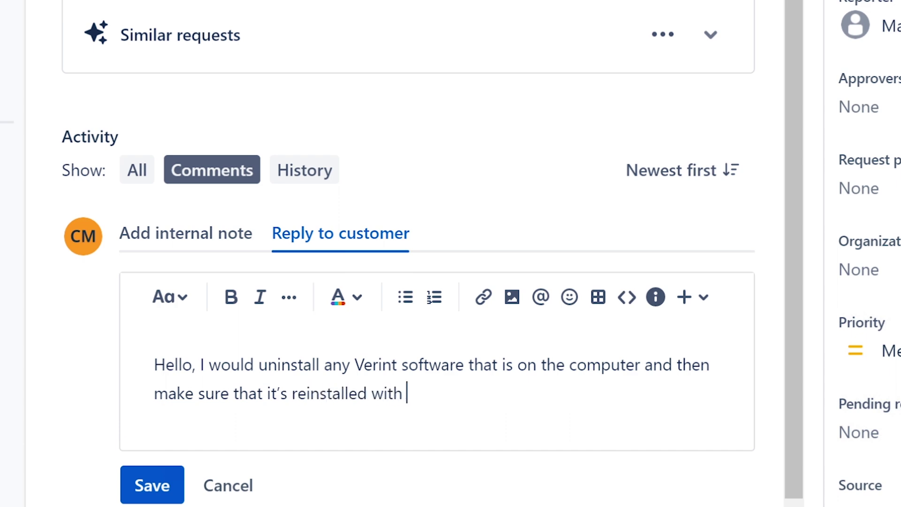
text(the correct )
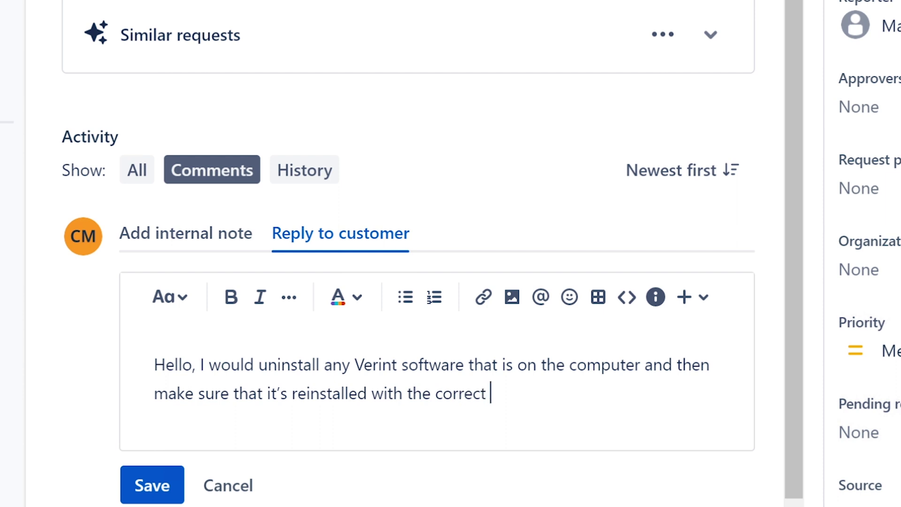
text(version. )
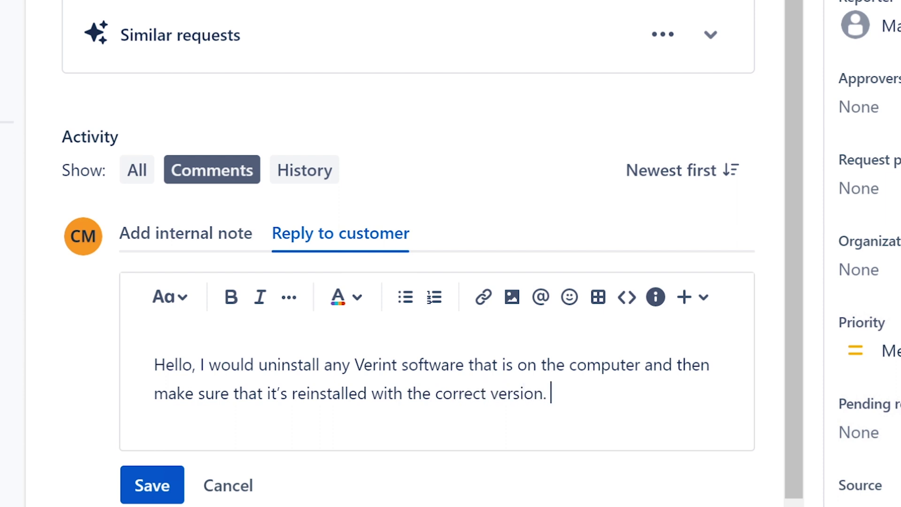
text(Reboot cmput)
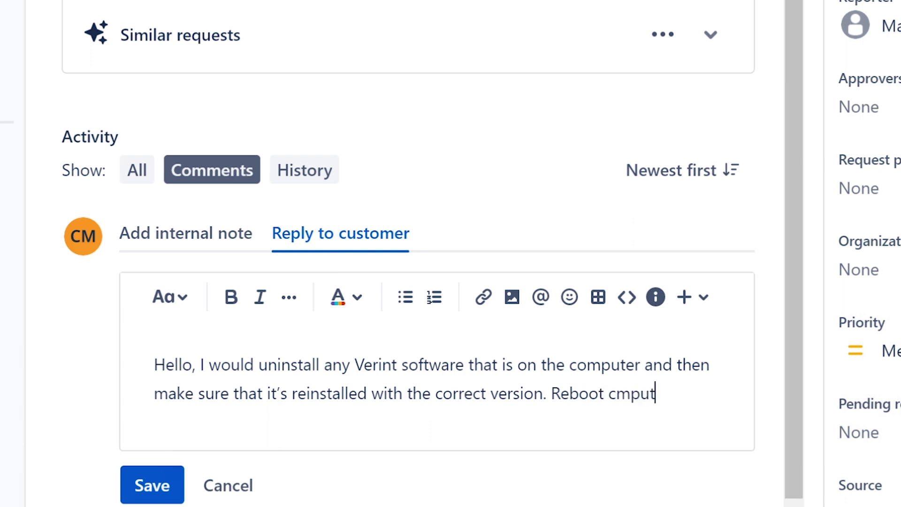
key(BackSpace)
key(BackSpace)
key(BackSpace)
key(BackSpace)
text(omputer a)
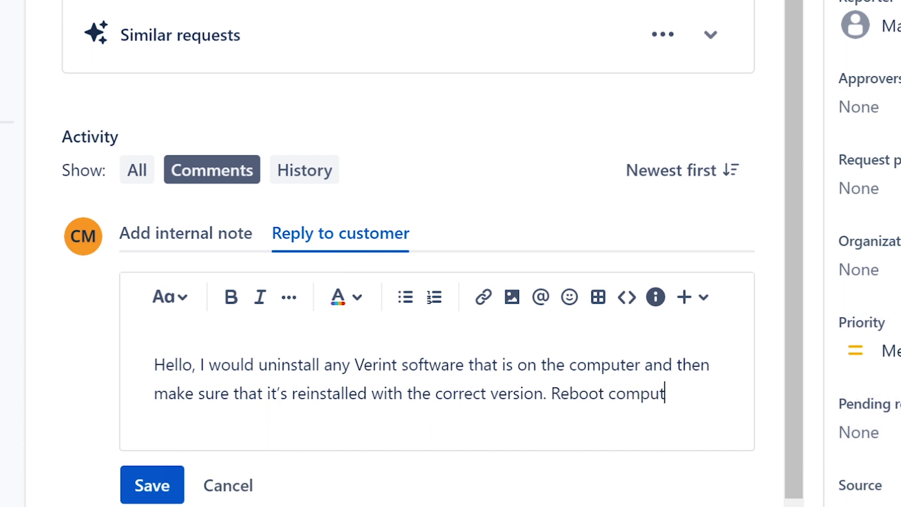
text(ftew)
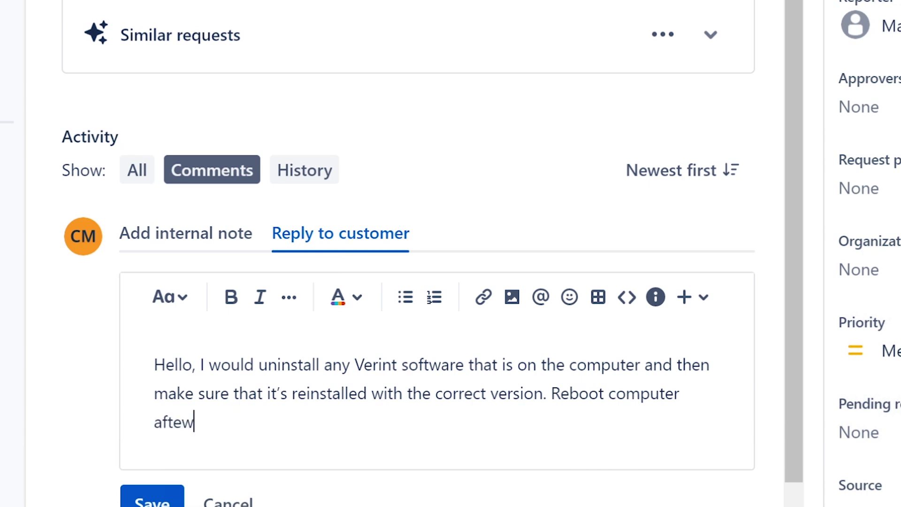
key(BackSpace)
text(reards. Ervin)
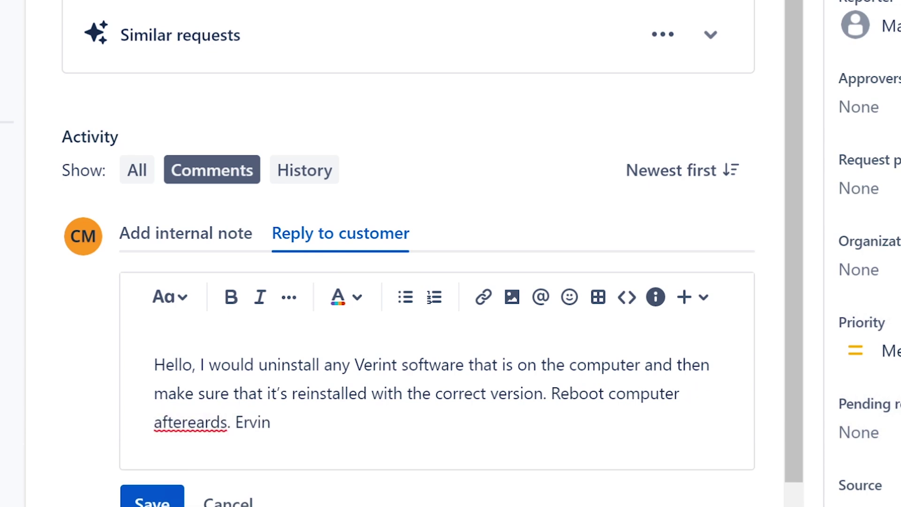
Step: Replace the misspelled 'aftereards' in the reply with the suggested 'afterwards'
right_click(209, 424)
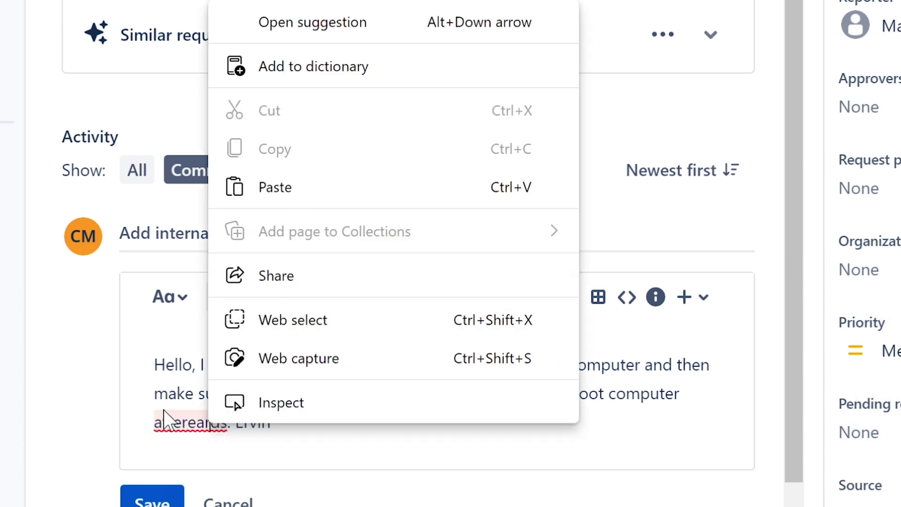
click(167, 422)
click(172, 421)
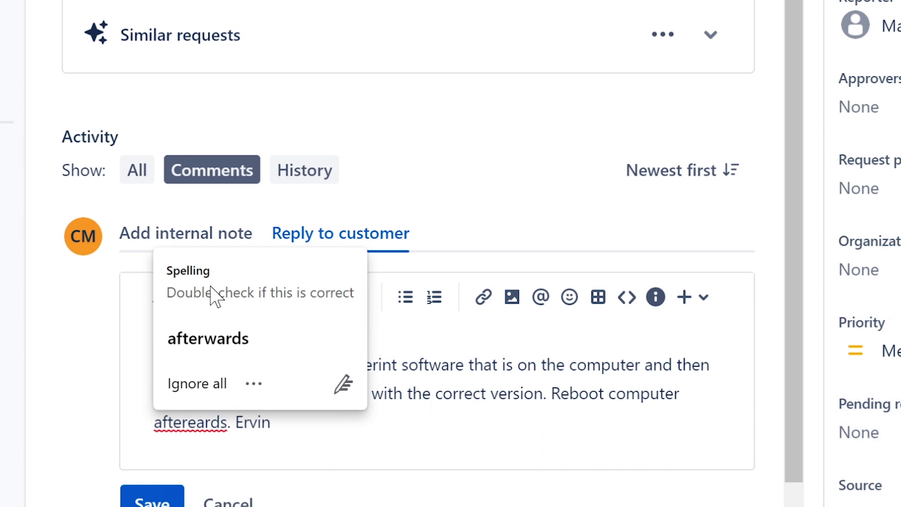
click(199, 339)
click(274, 422)
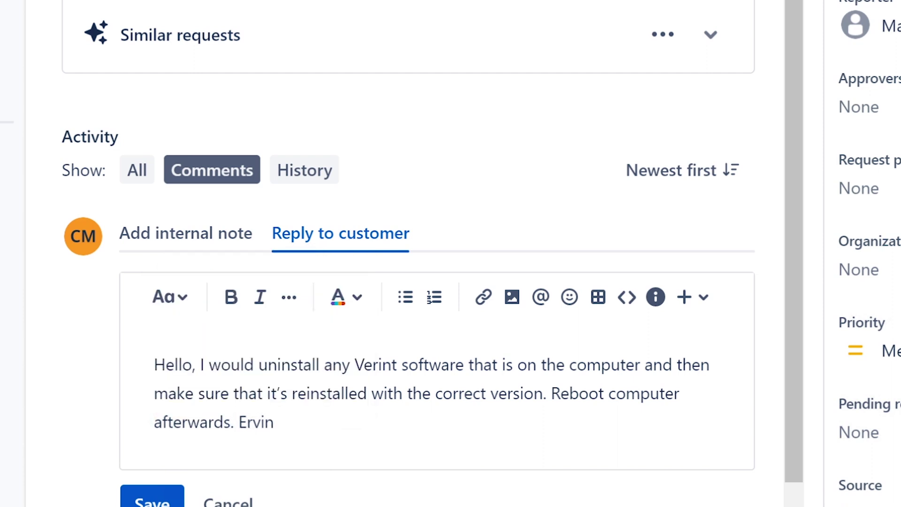
Step: Save the reply so it posts as a comment on the Verint Playback ticket
click(155, 500)
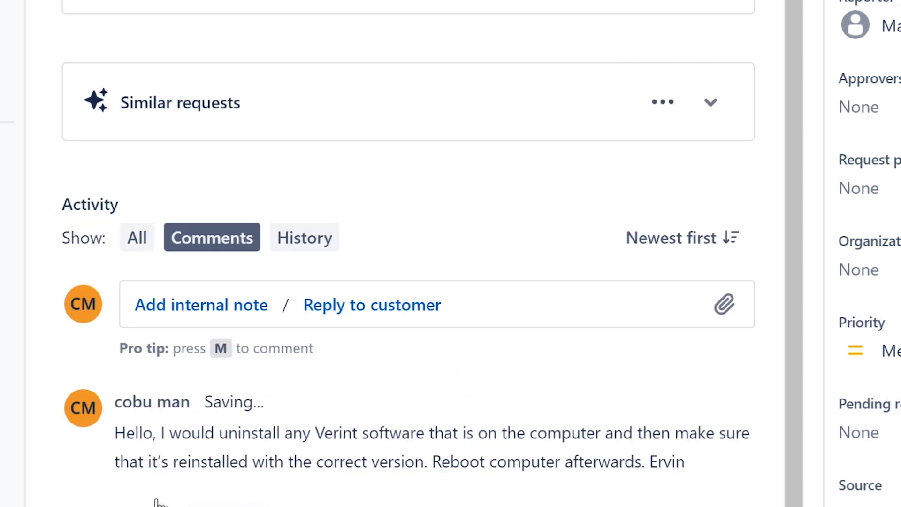